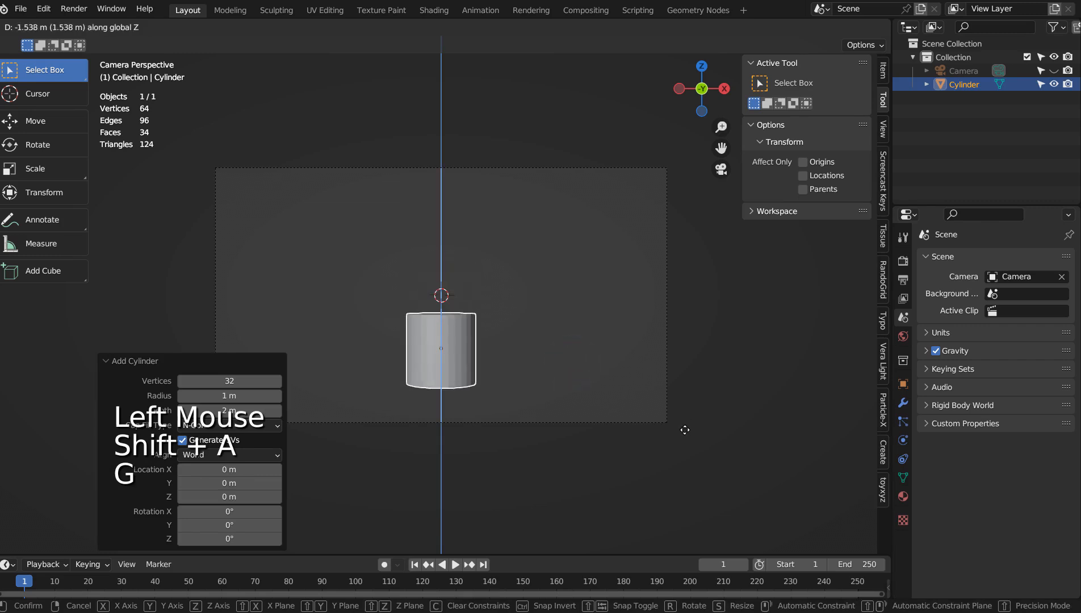
- Scale the cylinder along Z to flatten it to about 0.6 of its height
key(s)
key(z)
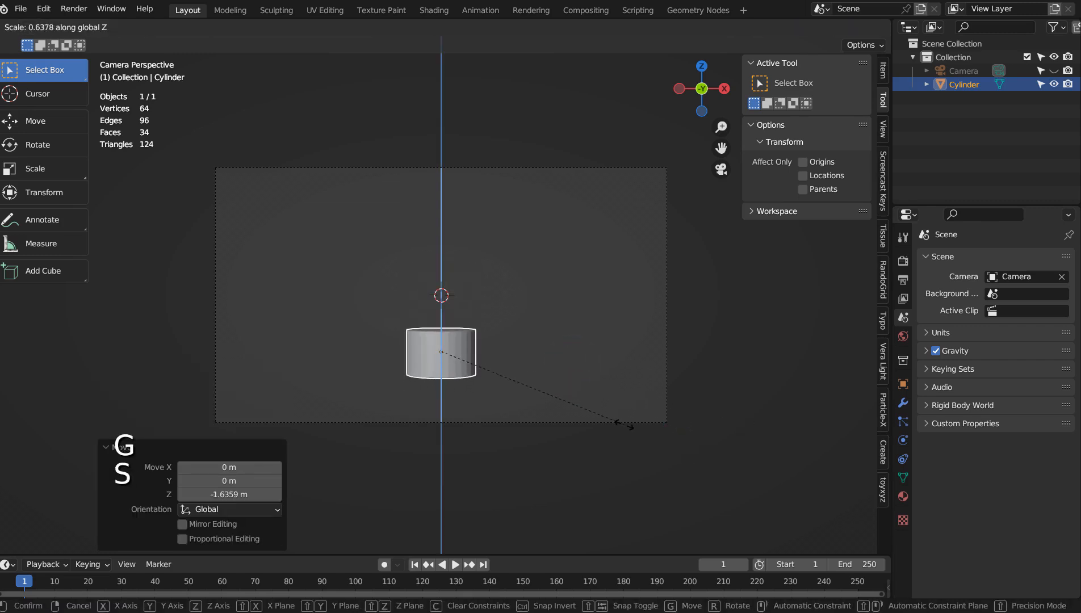
click(608, 423)
- Enlarge the cylinder's top face by a factor of about 2.016 and raise it along Z to form a flared pot
key(Tab)
key(3)
click(443, 334)
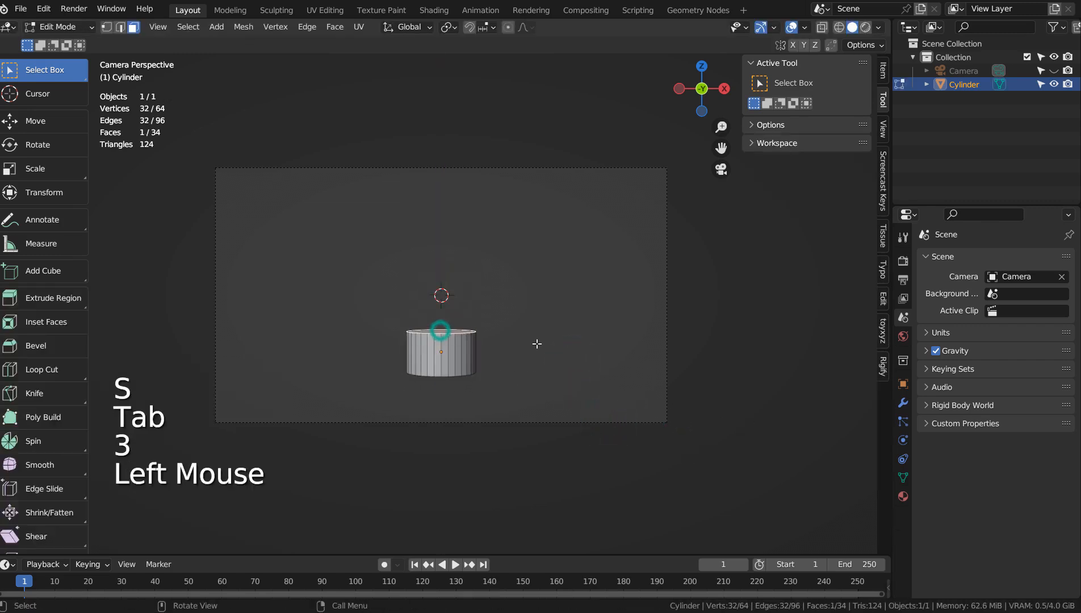
key(s)
click(634, 349)
key(g)
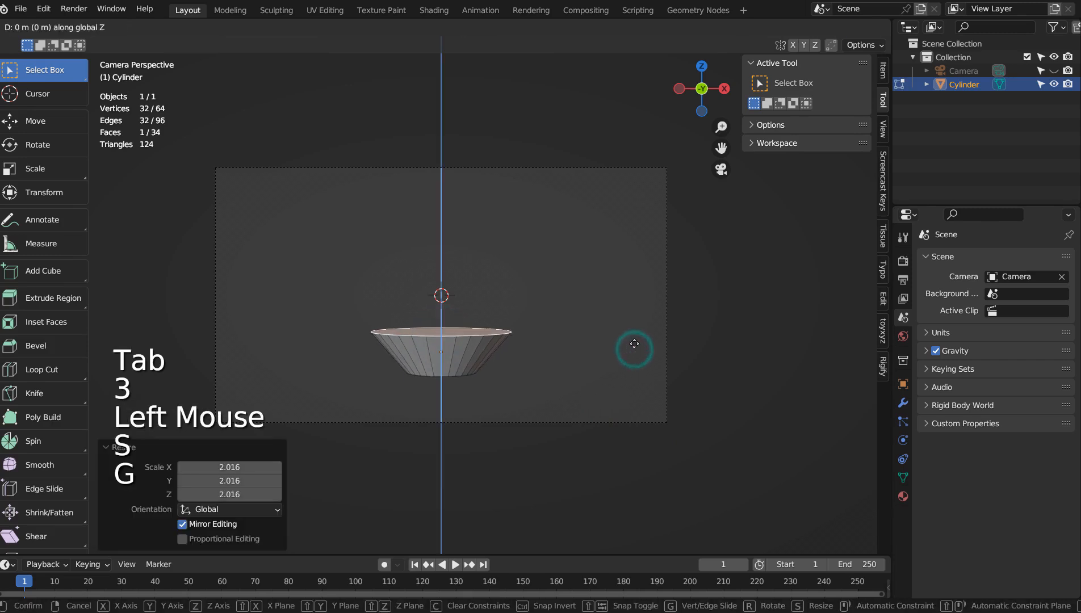
key(z)
click(633, 316)
key(Tab)
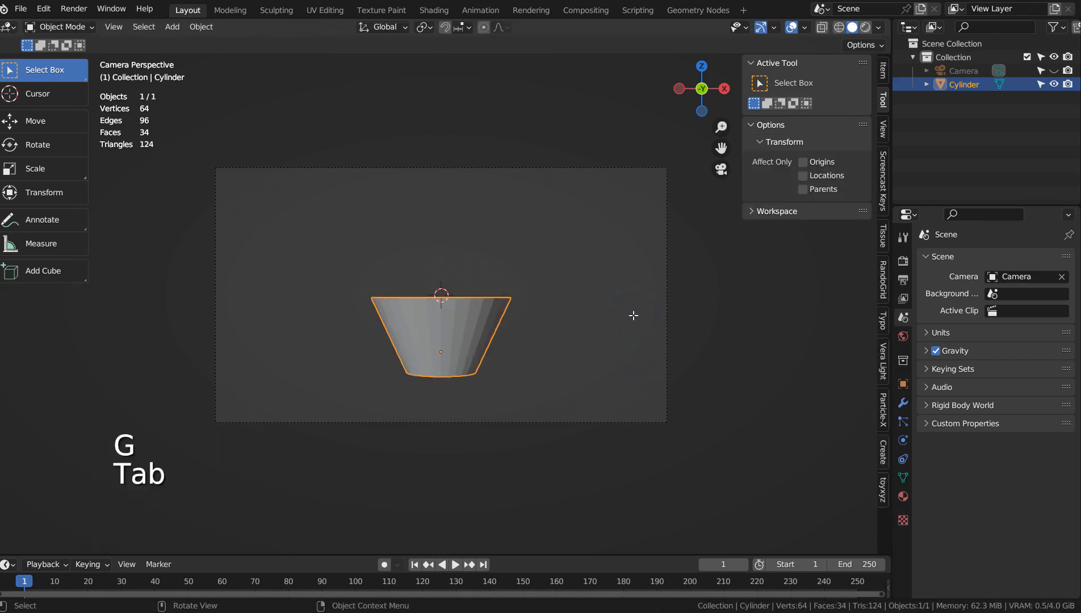
- Move the whole pot down along Z by about 0.605 m and deselect it
key(g)
key(z)
click(630, 336)
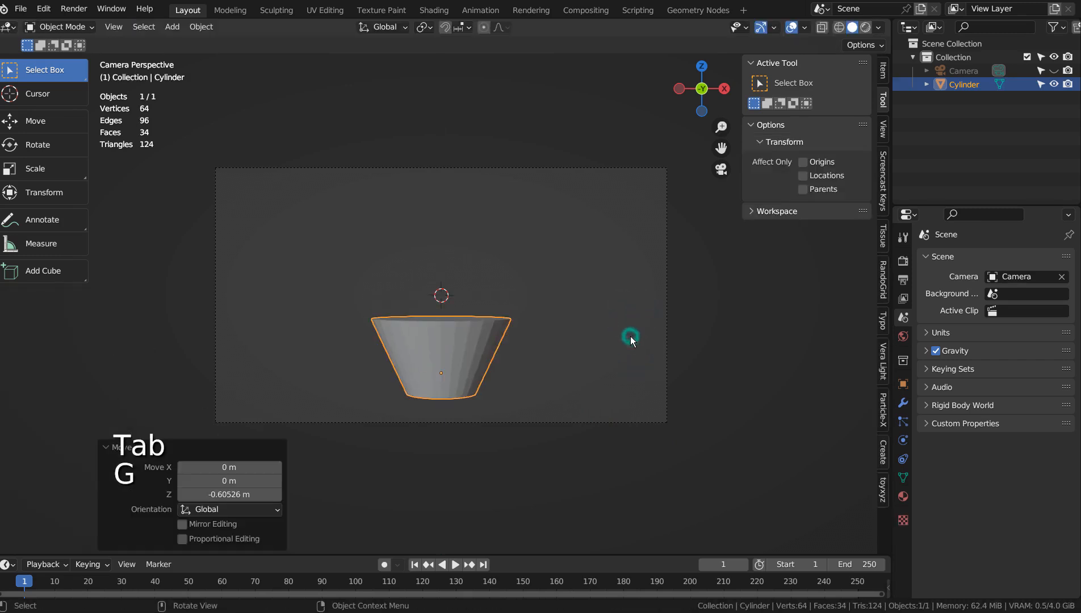
click(523, 249)
- Add a cube, round it with level 3 subdivision, and scale it up by about 2.254
key(shift+a)
mouse_move(523, 249)
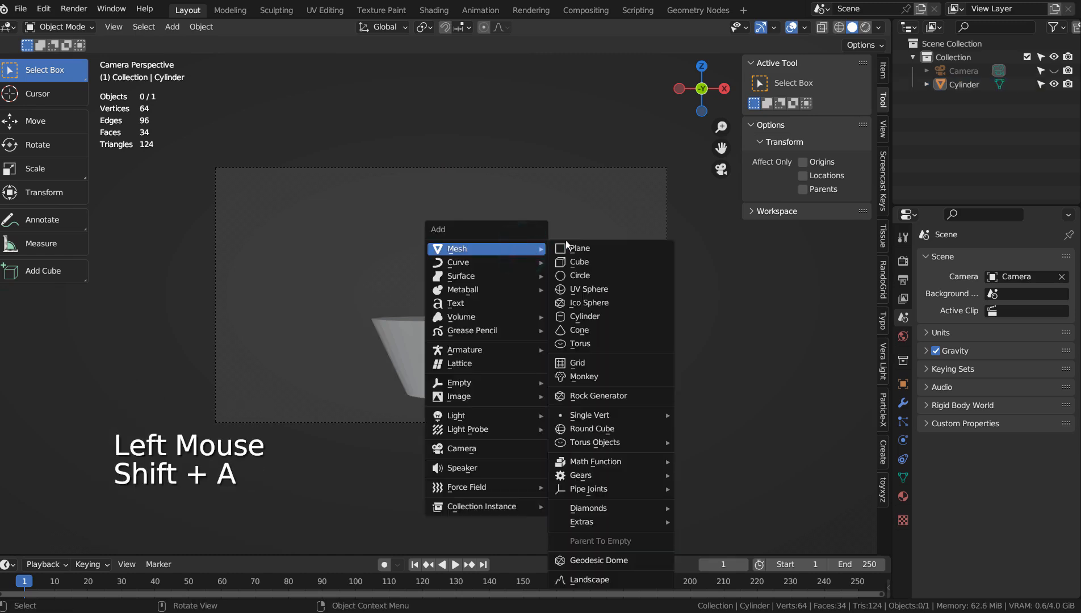
click(612, 266)
key(ctrl+3)
key(s)
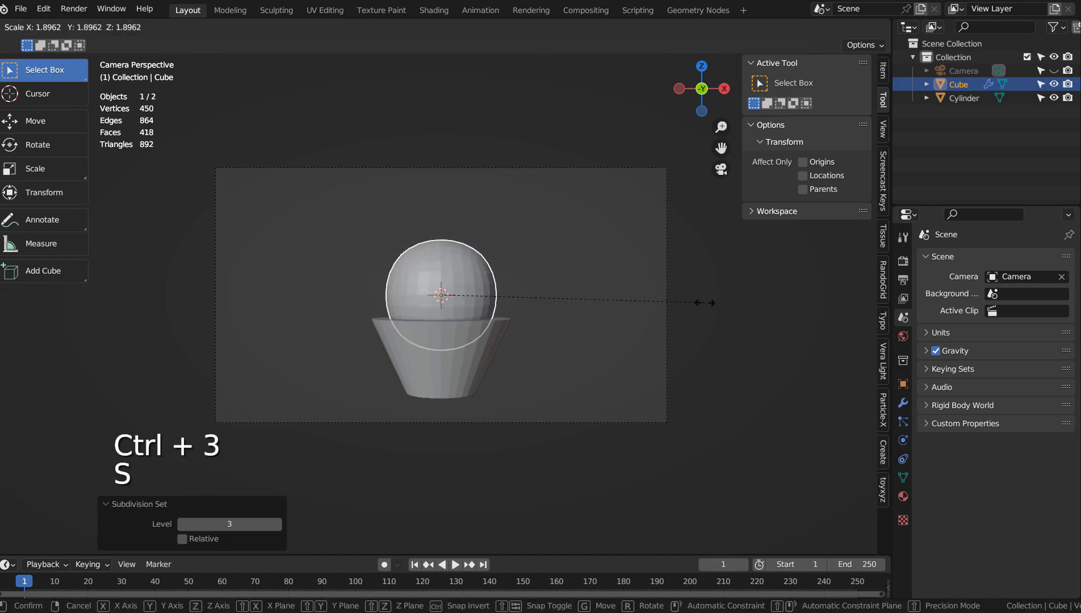
click(754, 312)
- Raise the rounded cube along Z so it sits in the pot's opening, and enlarge it by about 1.079
key(g)
key(z)
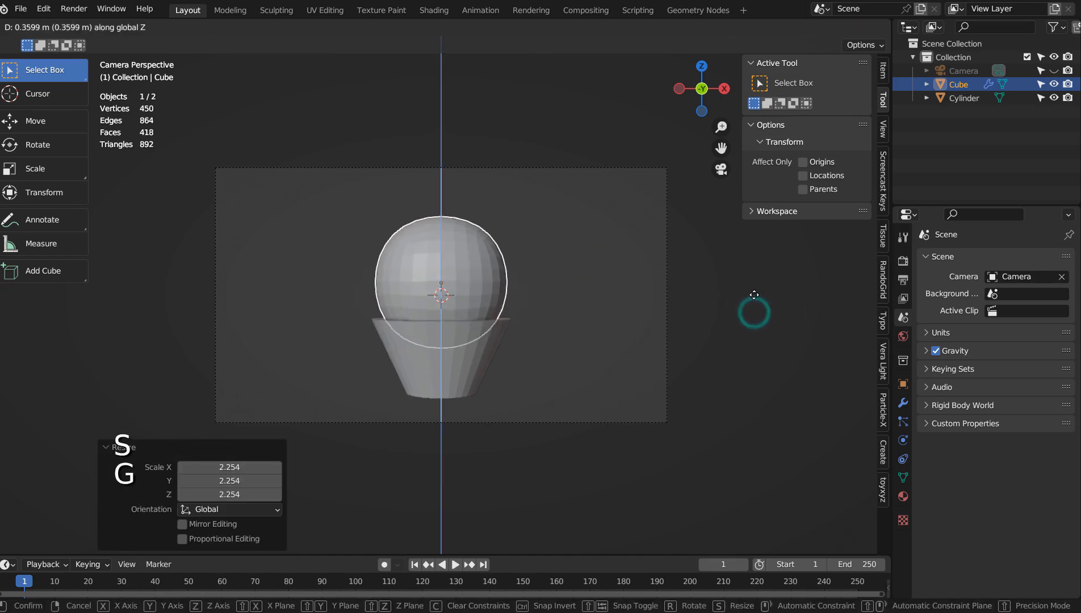
click(756, 307)
key(s)
click(754, 301)
key(g)
key(z)
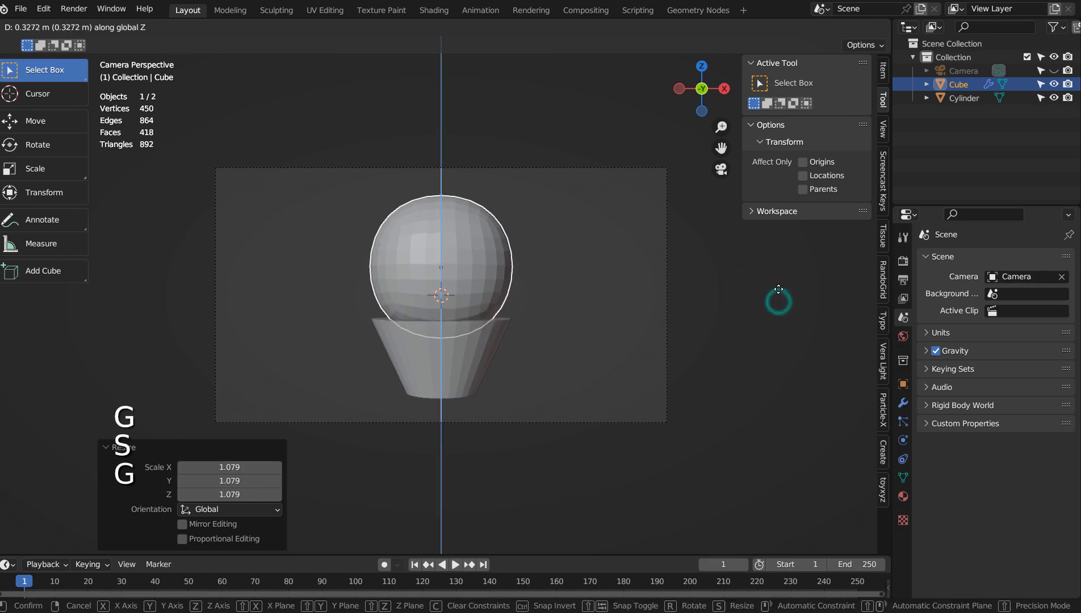
click(778, 288)
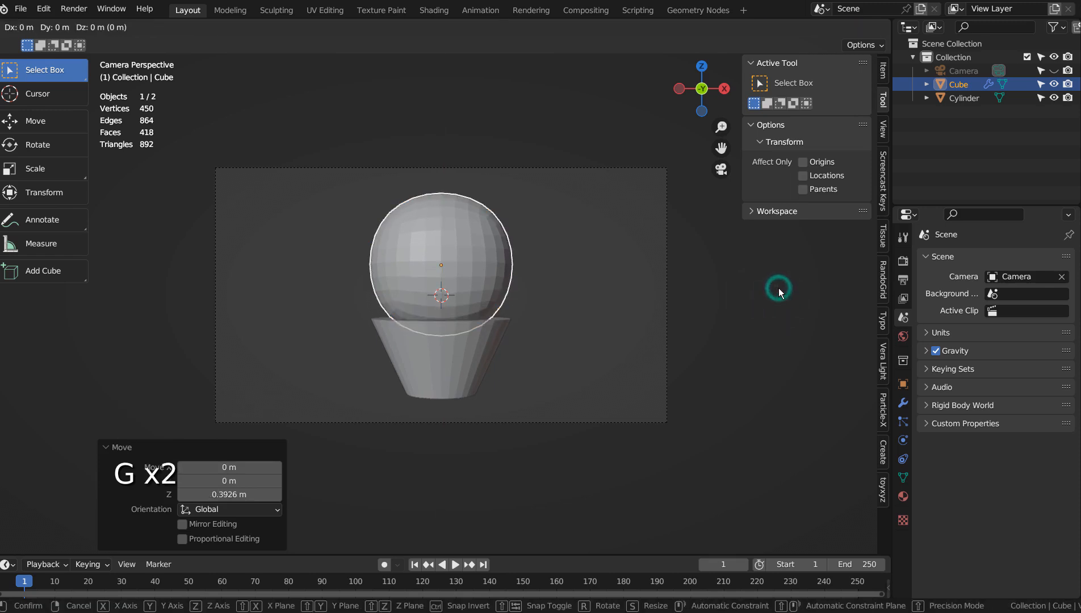
click(796, 327)
- Set the ball's subdivision to level 3 and shade it smooth
click(436, 281)
key(ctrl+3)
click(464, 271)
key(ctrl+3)
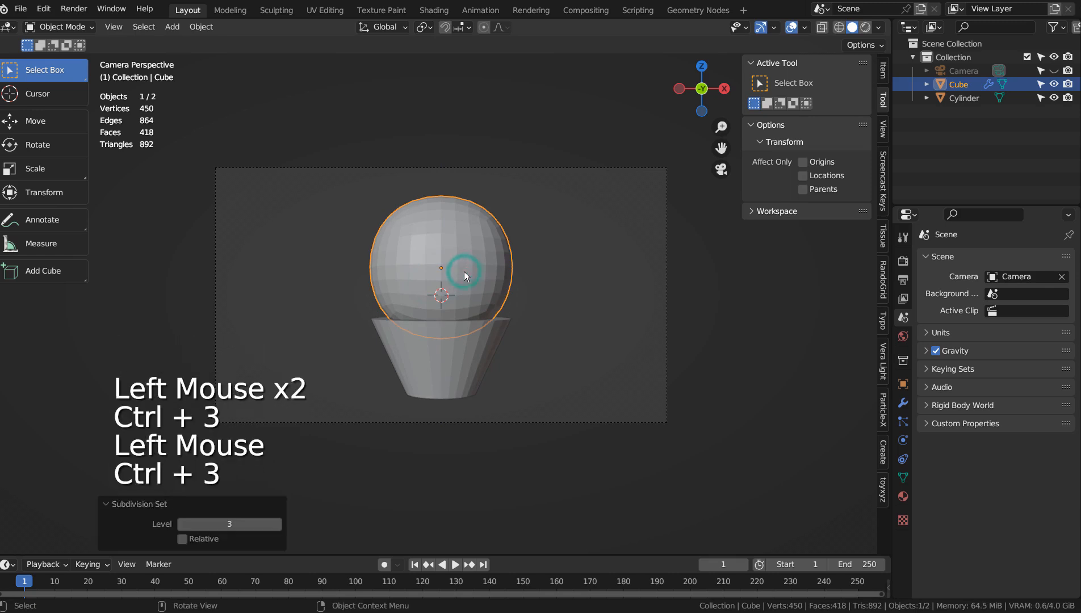
right_click(464, 271)
click(464, 271)
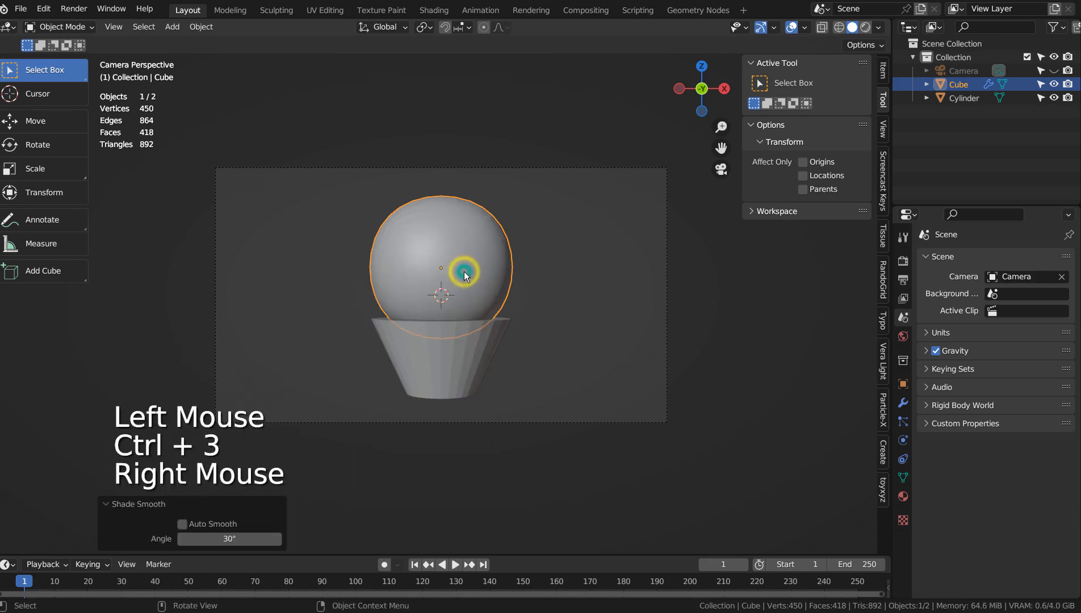
click(581, 309)
- Shade the pot smooth and render the scene from the camera
click(476, 336)
right_click(477, 336)
click(477, 335)
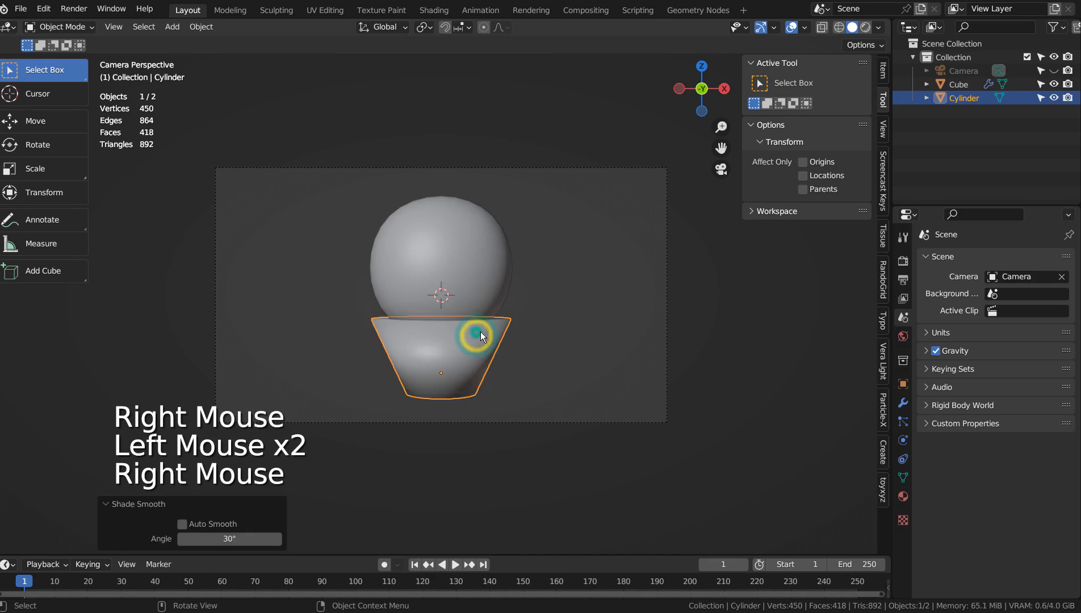
click(561, 324)
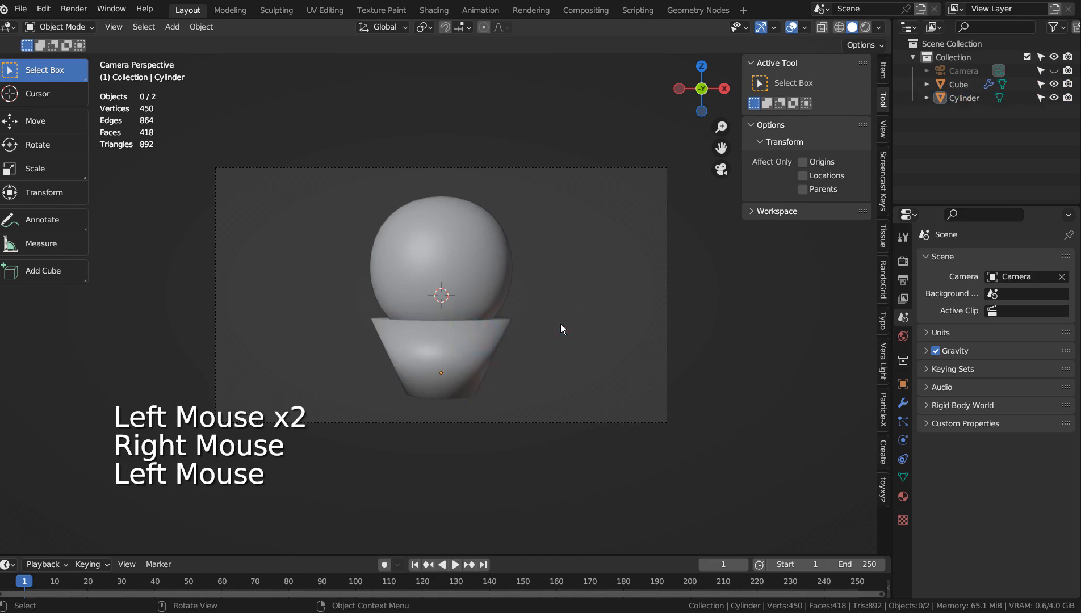
key(F12)
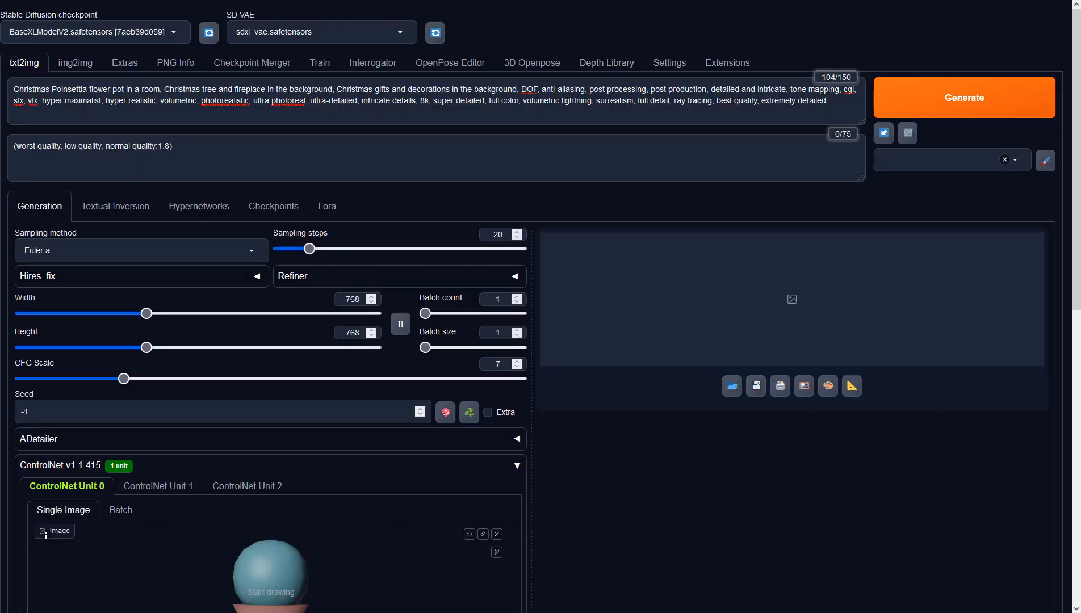
- Switch to the Stable Diffusion web UI and set the txt2img output size to 960 wide by 540 high
click(343, 297)
key(BackSpace)
key(BackSpace)
key(BackSpace)
text(960)
key(Tab)
text(540)
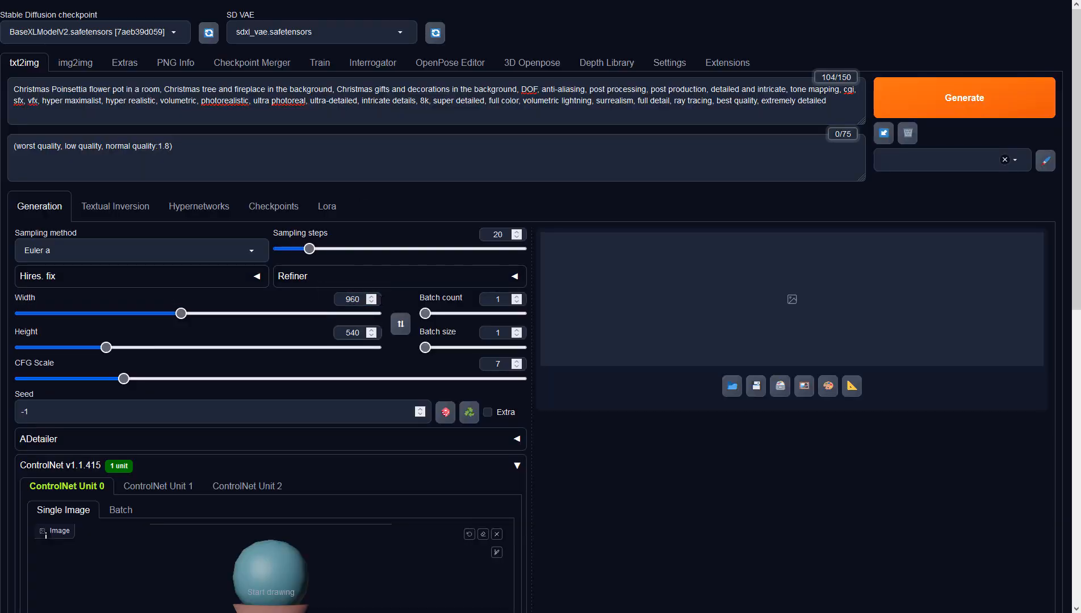
click(642, 526)
- Set ControlNet Unit 0 to the Depth control type with the preprocessor set to none
scroll(642, 526, down, 6)
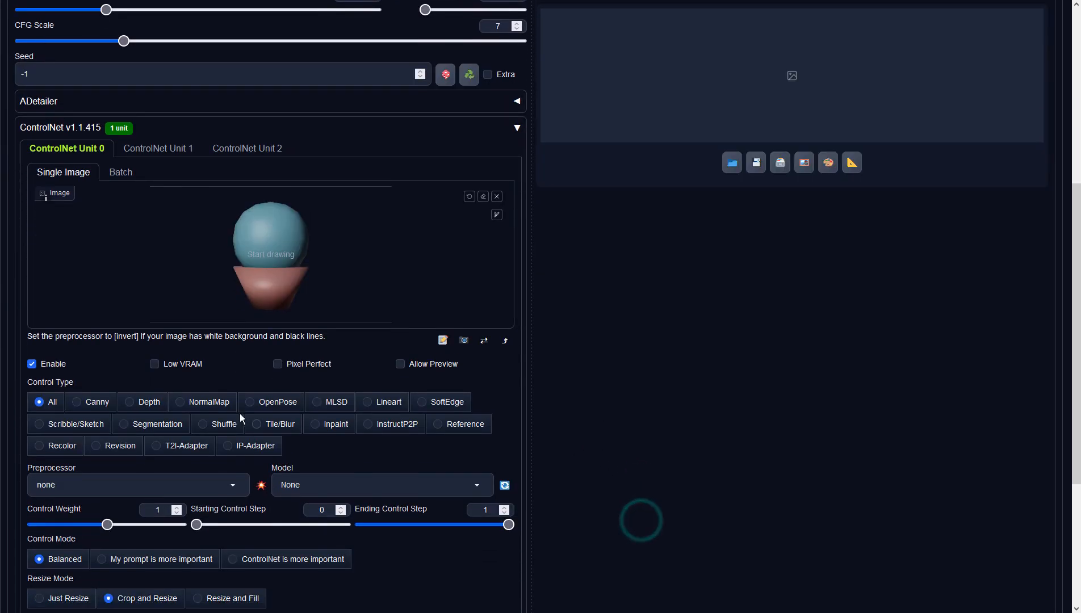
click(142, 408)
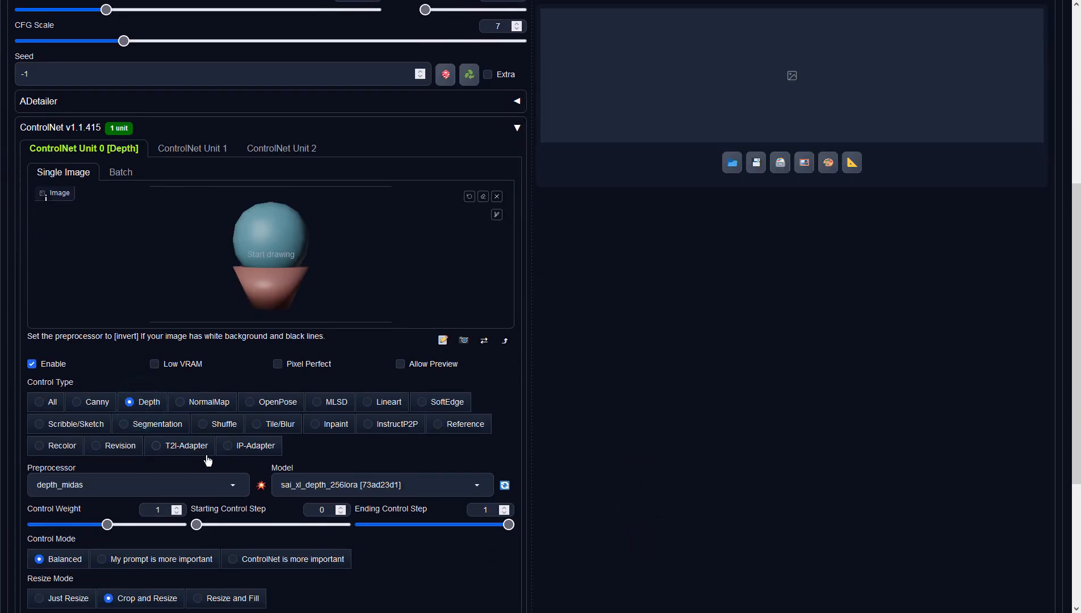
click(232, 482)
click(81, 421)
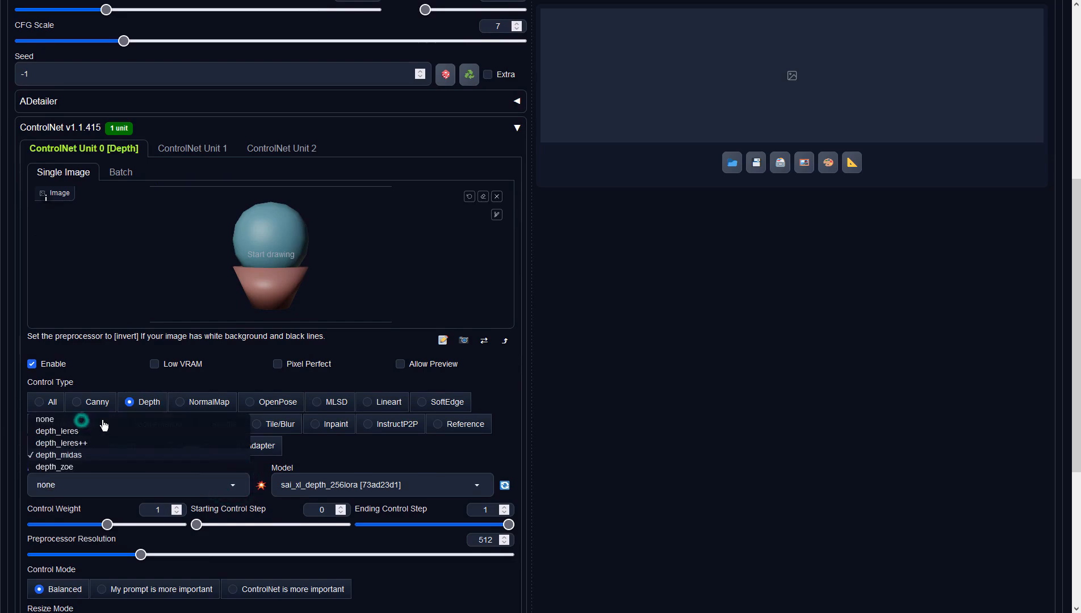
click(629, 430)
- Generate the txt2img poinsettia image and send the result to img2img
scroll(629, 430, up, 6)
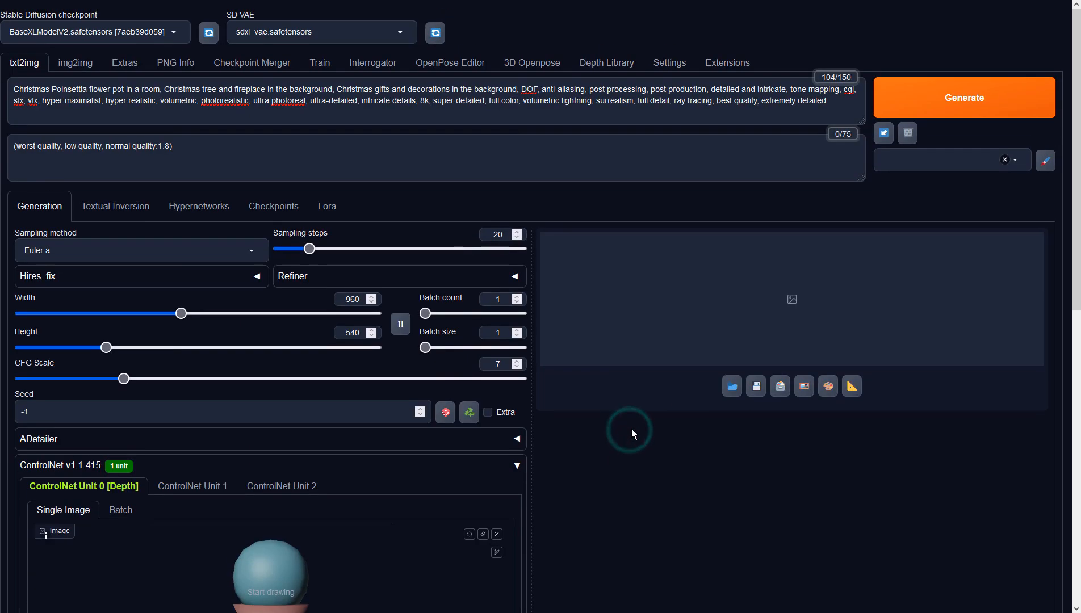
click(912, 104)
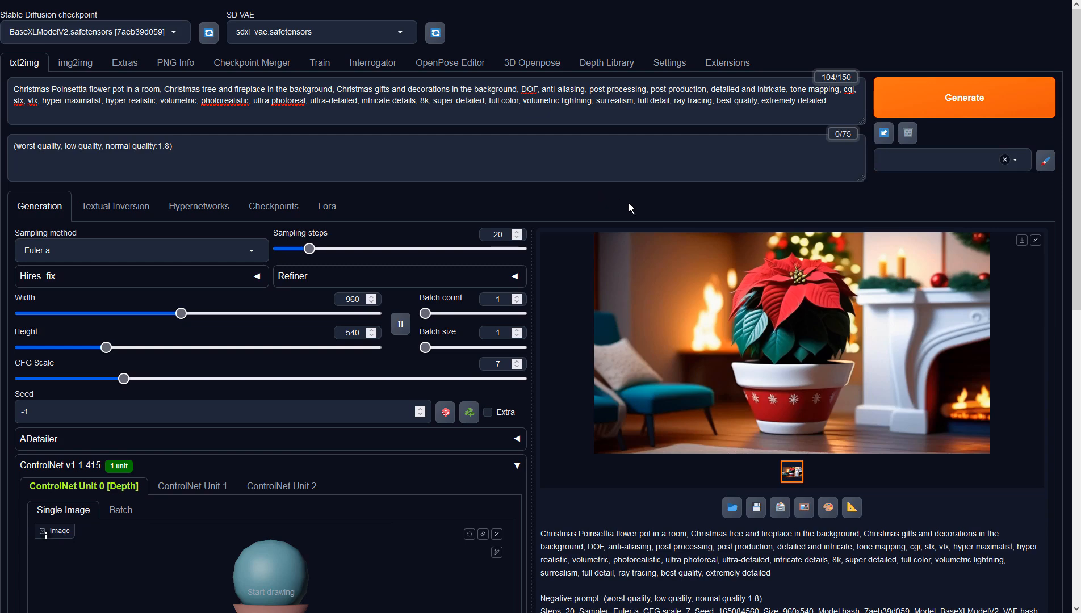
click(805, 507)
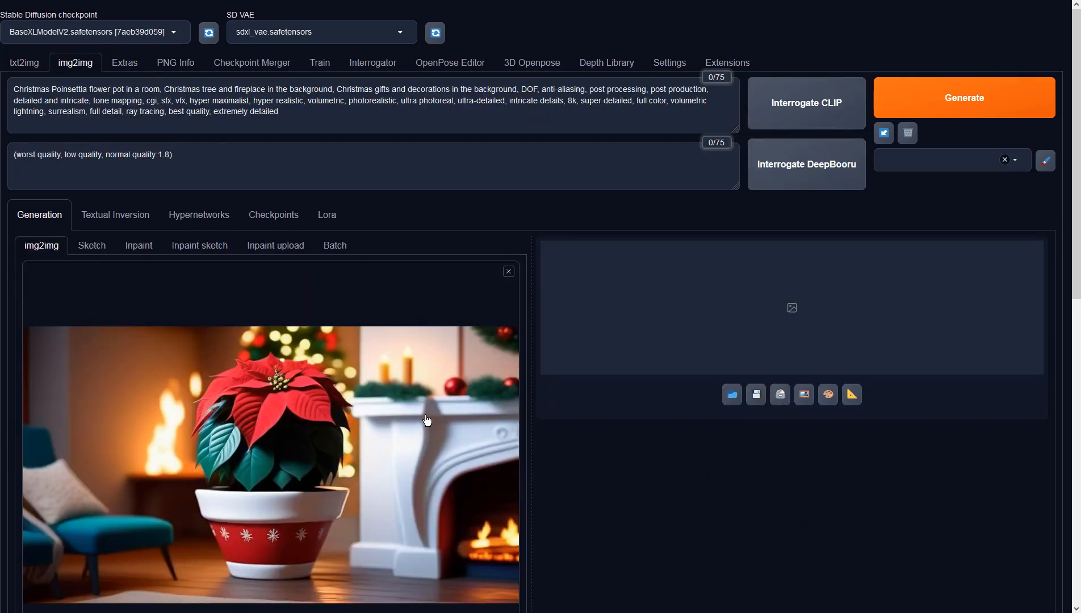
- Set the img2img denoising strength to 0.9 and generate a variation of the poinsettia image
scroll(624, 363, down, 10)
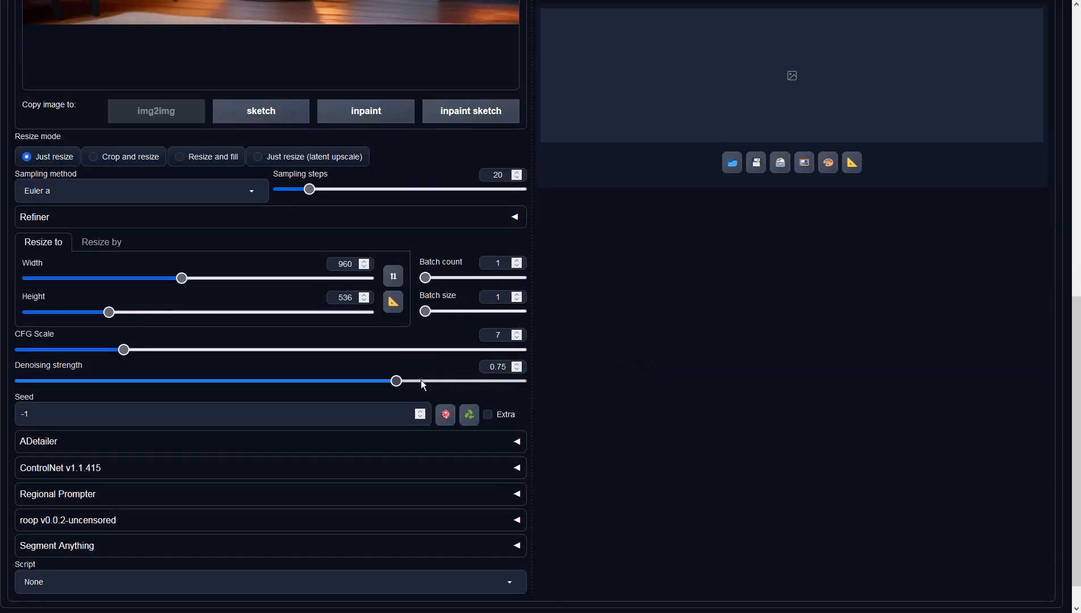
drag(396, 381, 473, 391)
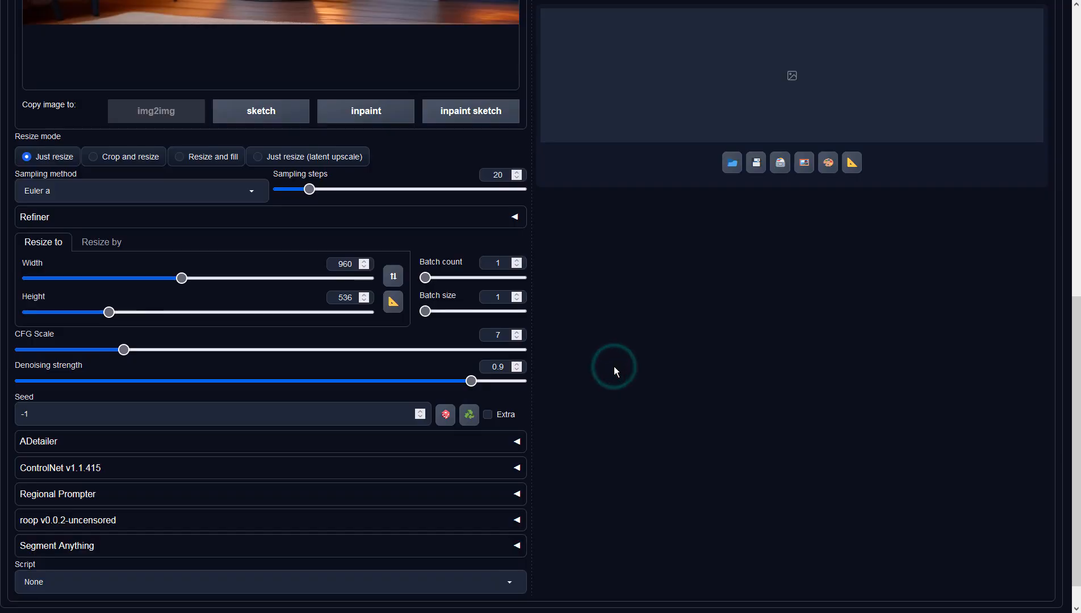
scroll(613, 367, up, 10)
click(888, 92)
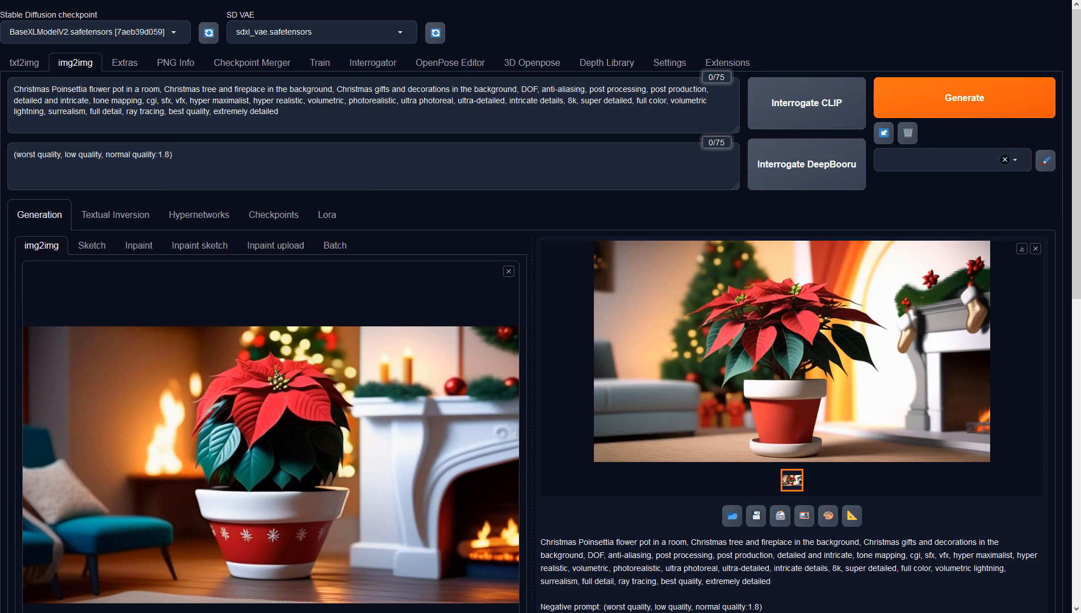
- Replace "in a room" in the img2img prompt with "above the livingroom table"
click(125, 89)
text(above th)
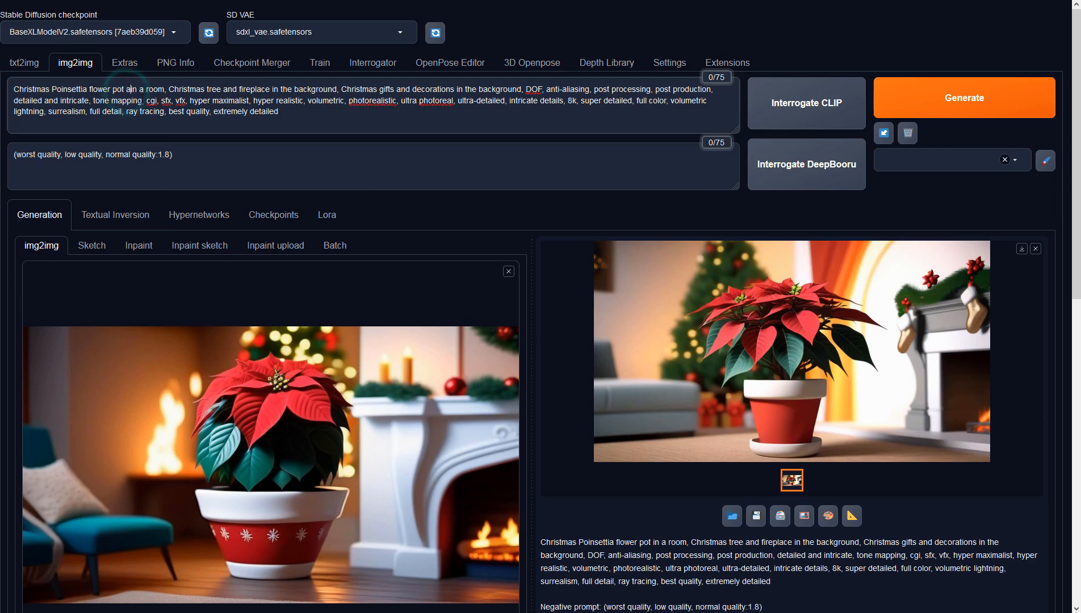
text(e livingroom table,)
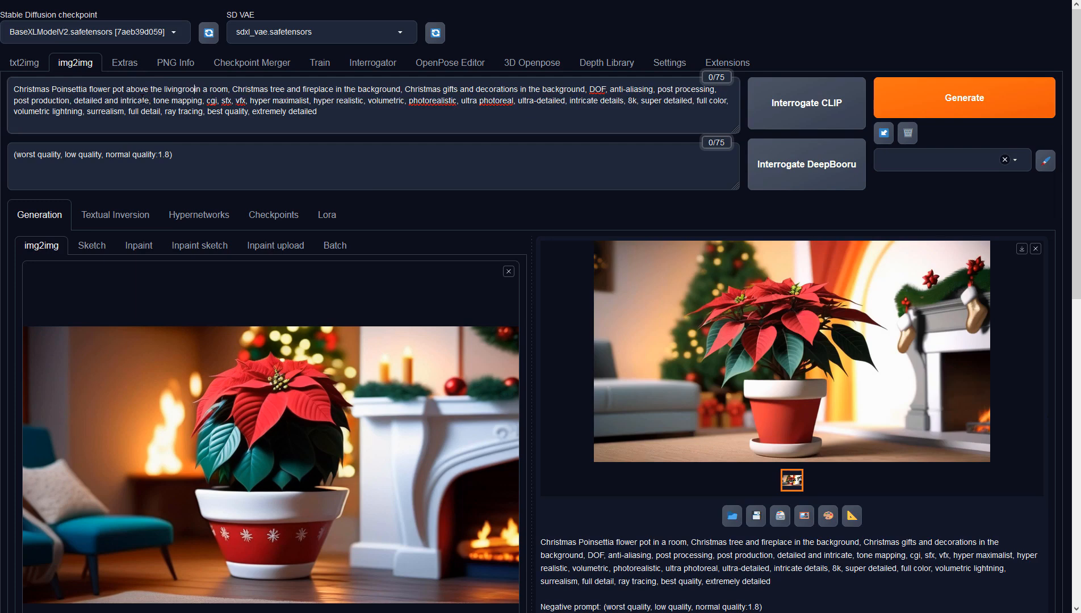
key(Delete)
key(Delete)
key(Delete)
key(Delete)
key(Delete)
key(Delete)
key(Delete)
key(Delete)
key(Delete)
key(Delete)
key(Delete)
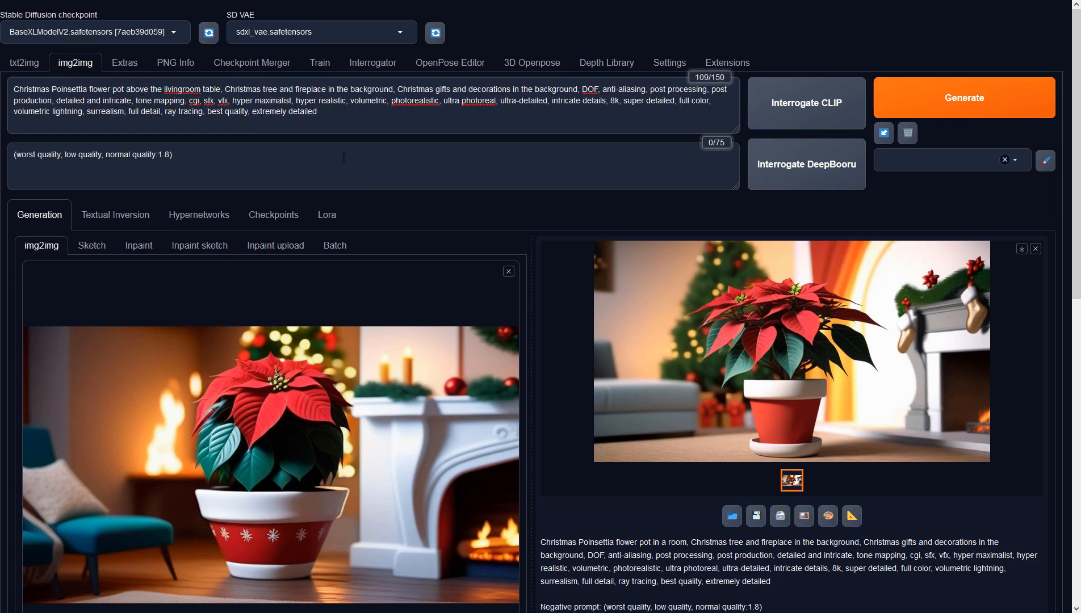
- Generate an image from the revised prompt, inspect it at full size, and make it the new img2img source
click(896, 105)
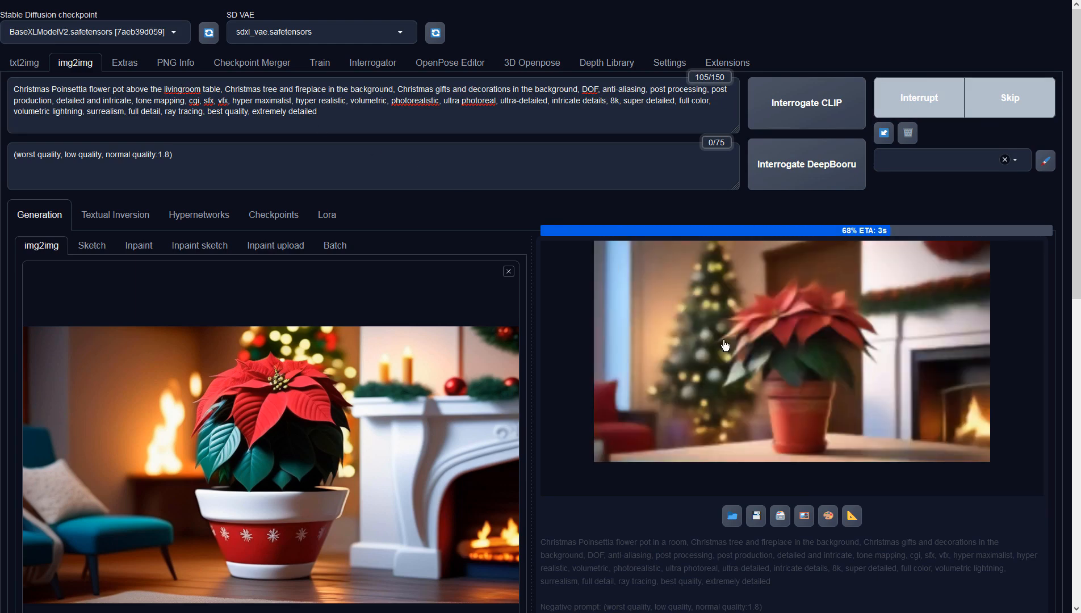
click(852, 410)
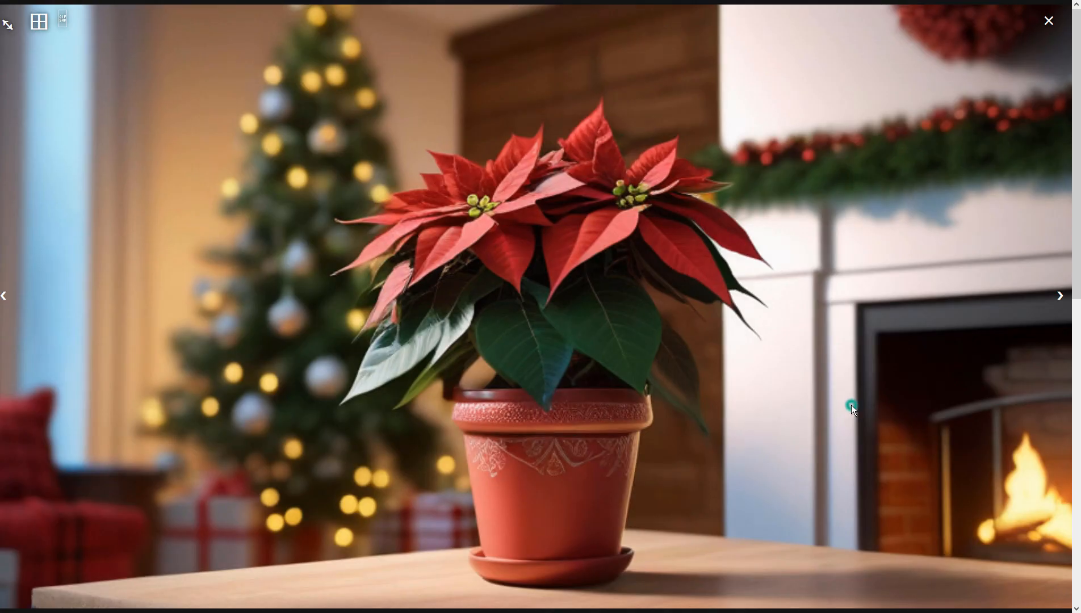
click(788, 464)
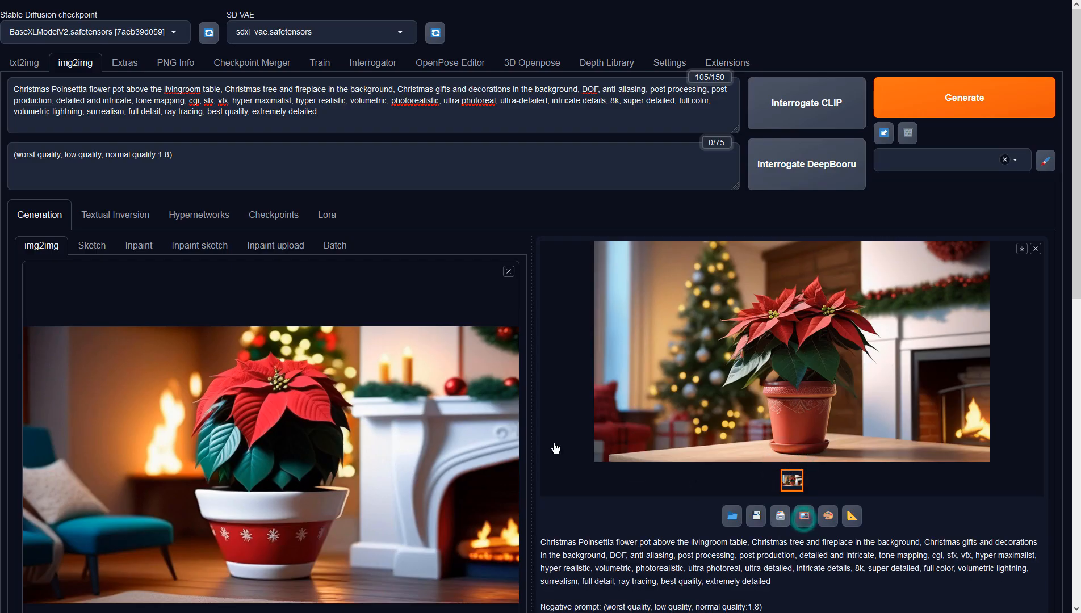
- Change the img2img sampling method to DPM++ 2M Karras and generate a new image
scroll(278, 309, down, 4)
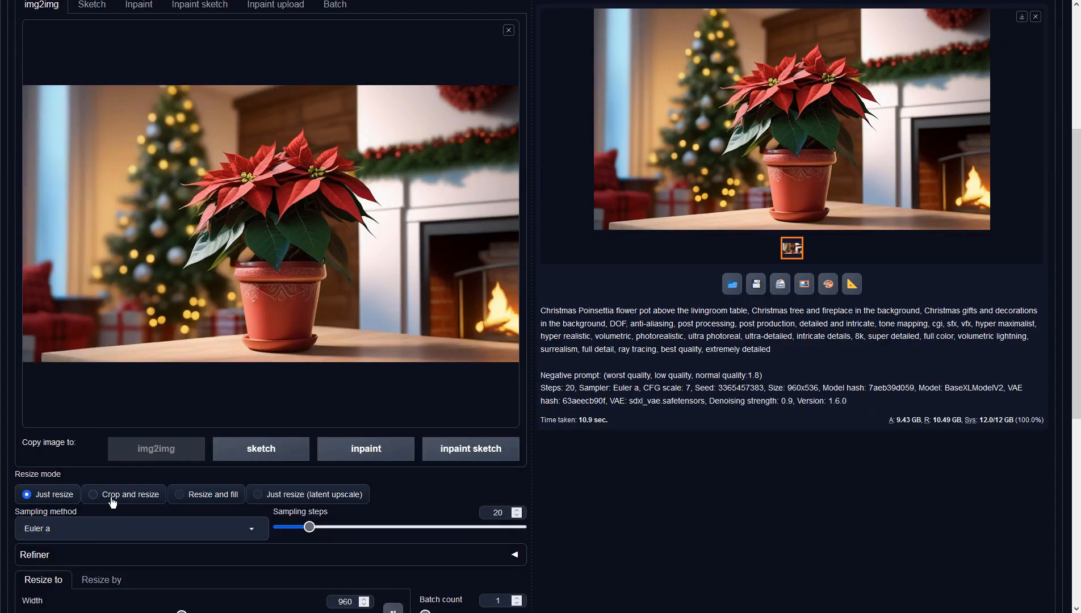
click(102, 525)
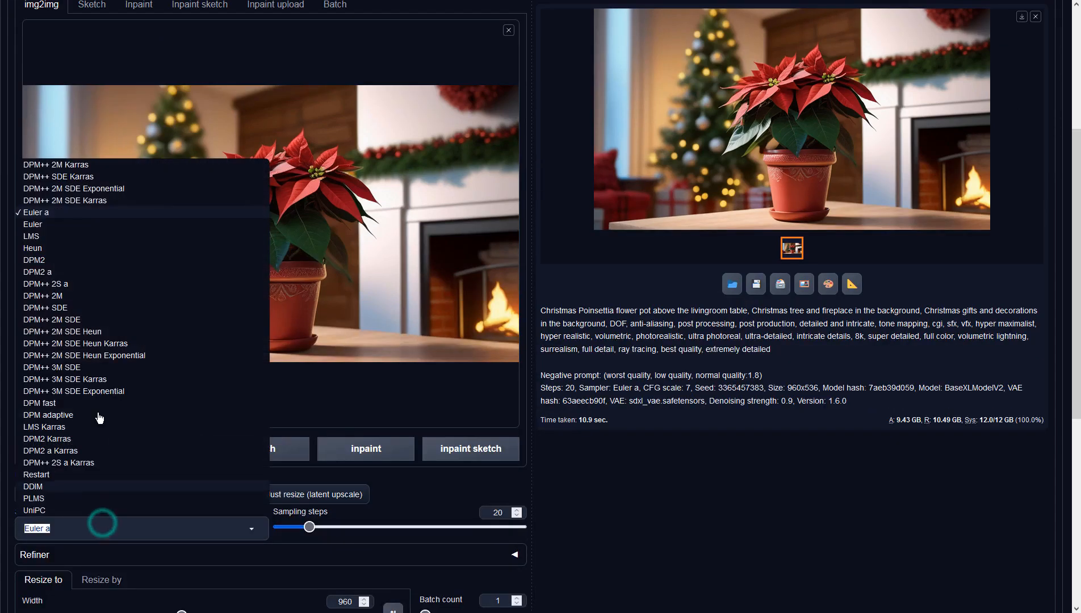
click(90, 165)
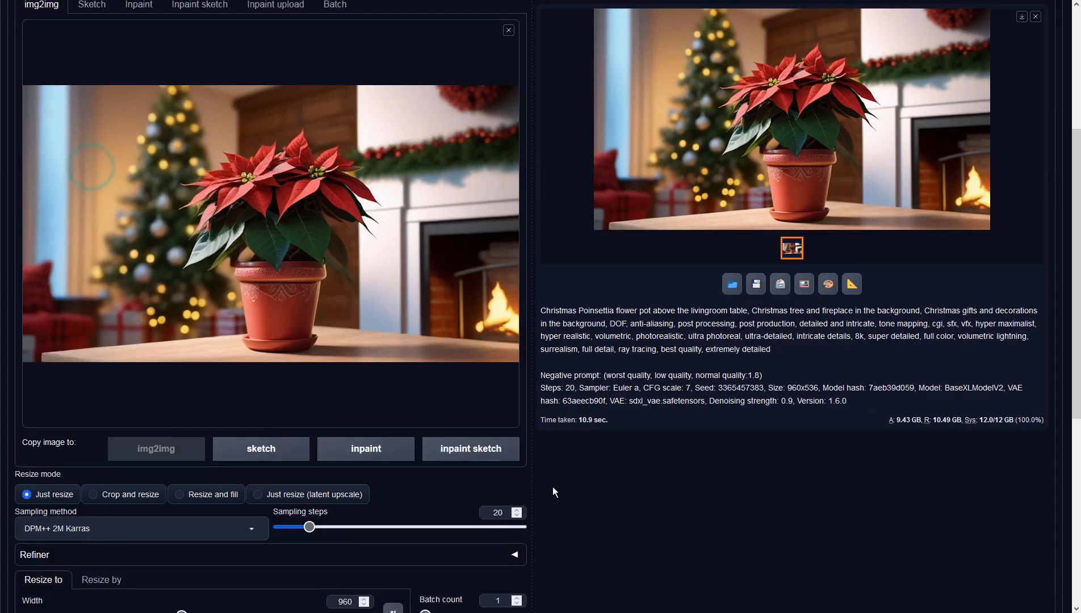
scroll(776, 449, up, 4)
click(921, 109)
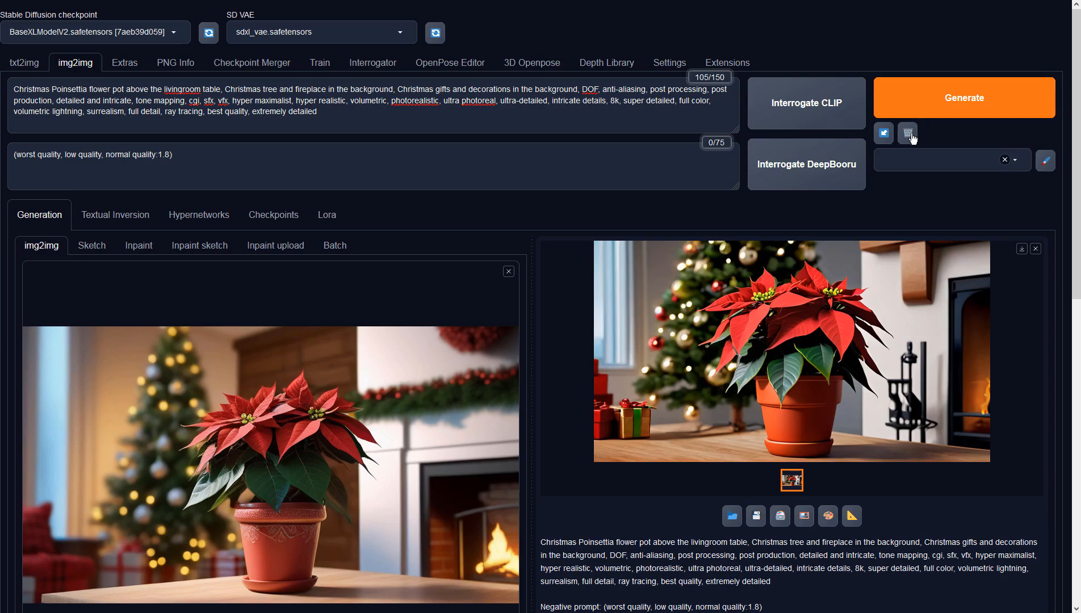
- View the latest image at full size and rewrite the prompt's opening phrase as "(Christmas Poinsettia flower pot above the living room table:1.5)"
click(823, 308)
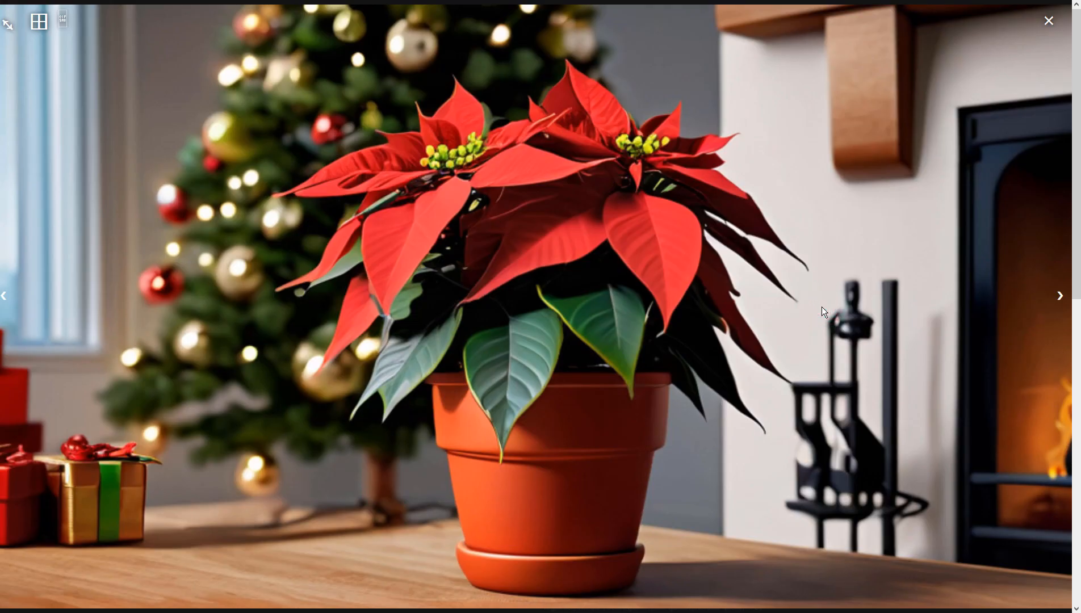
click(821, 306)
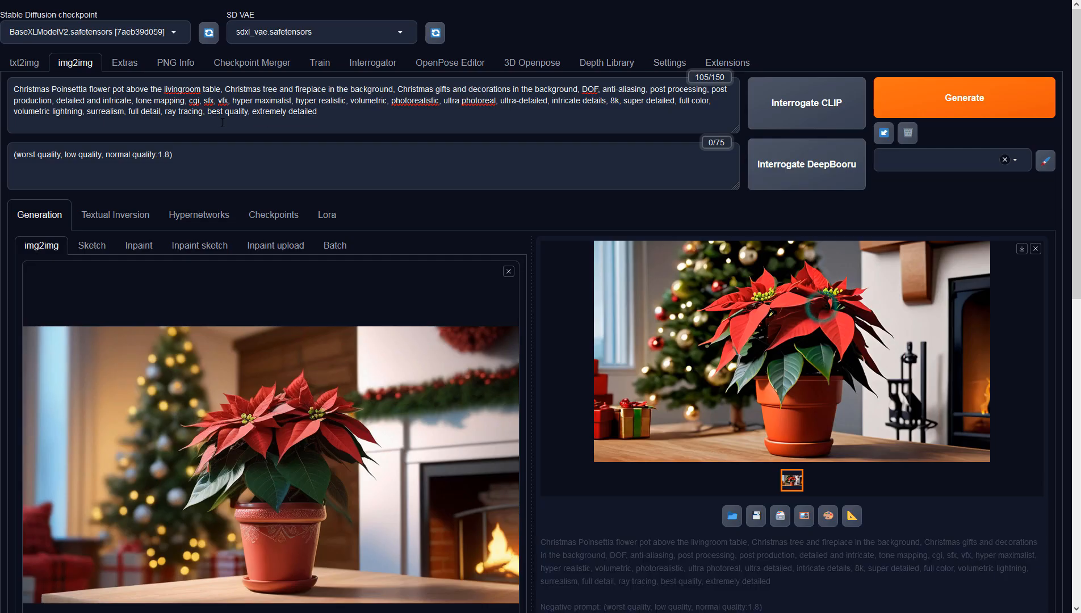
click(183, 89)
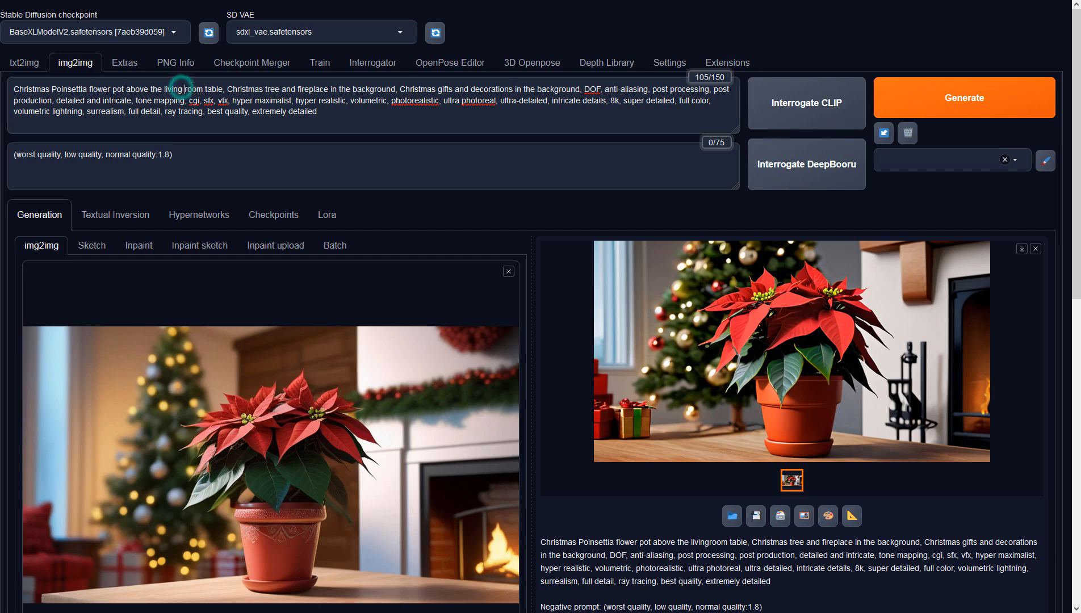
click(222, 90)
text(:1.5))
key(ctrl+Home)
text(()
- Generate an image from the weighted prompt and, after viewing it at full size, use it as the new img2img source
key(ctrl+Return)
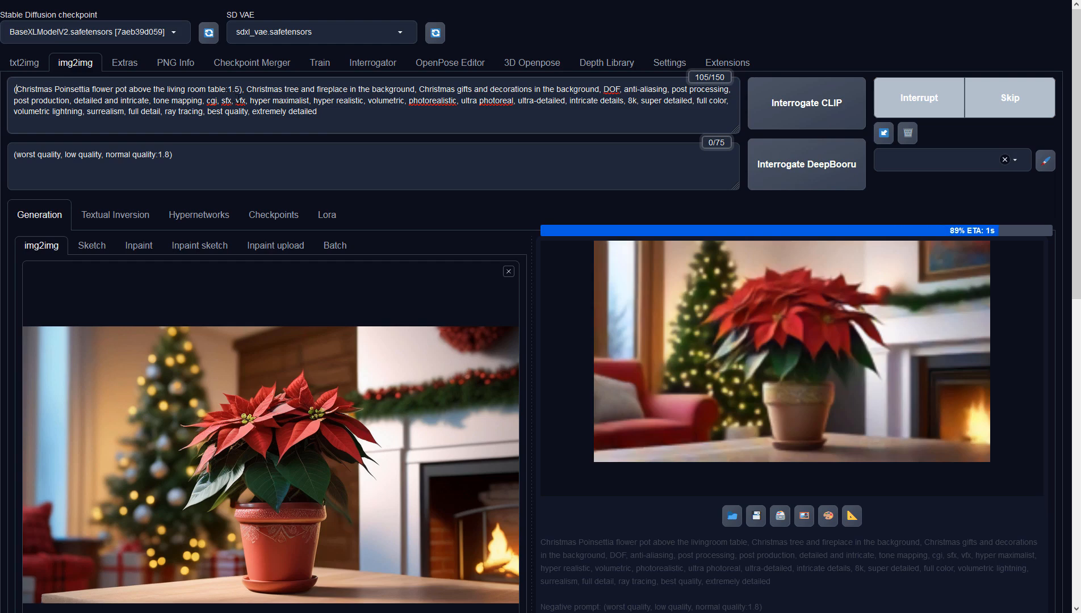
click(657, 338)
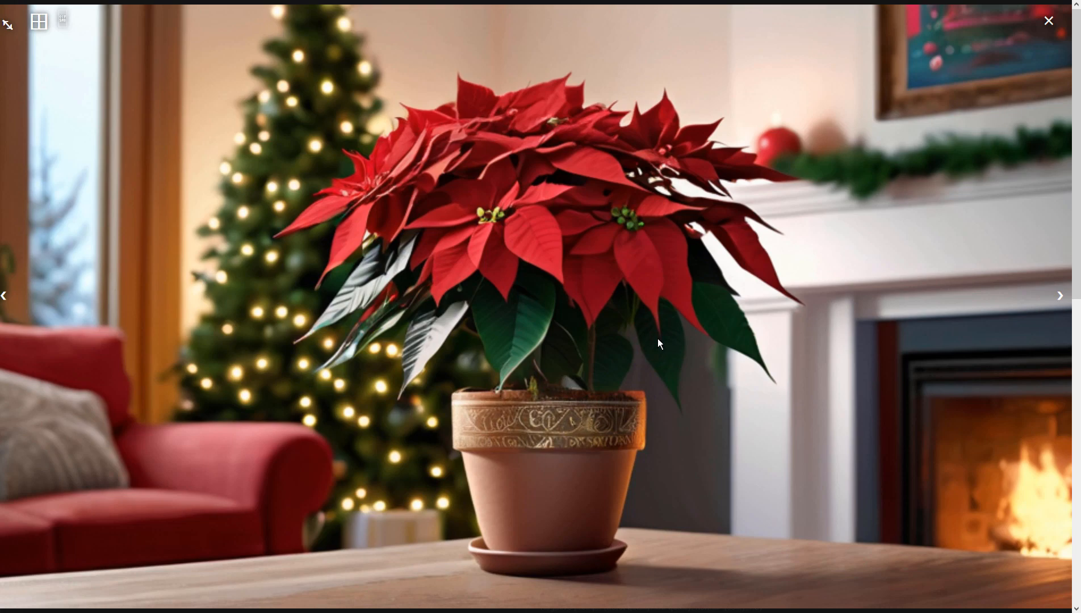
click(657, 339)
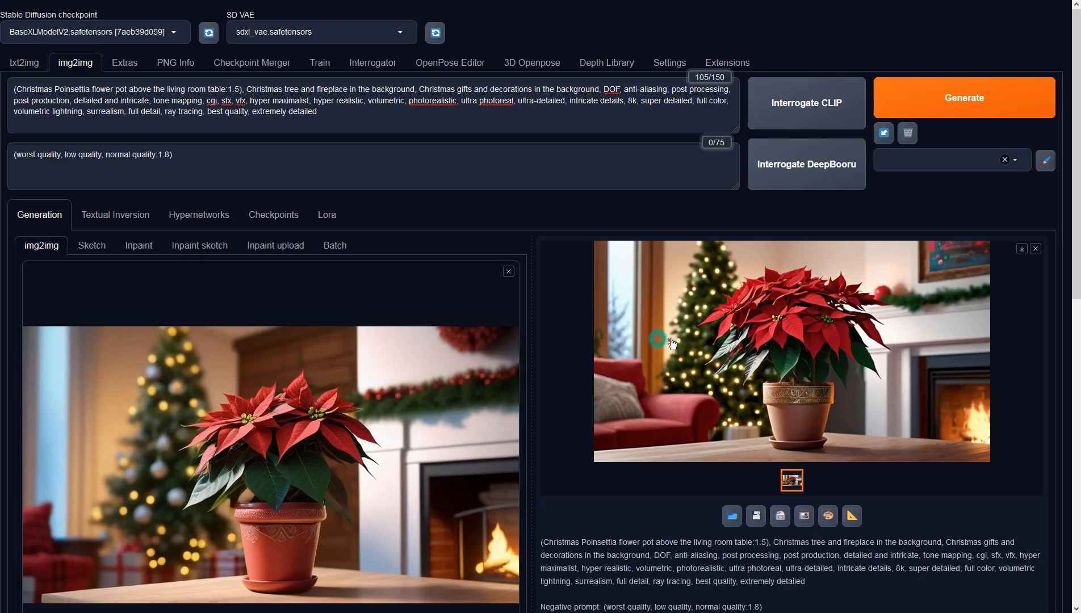
click(810, 516)
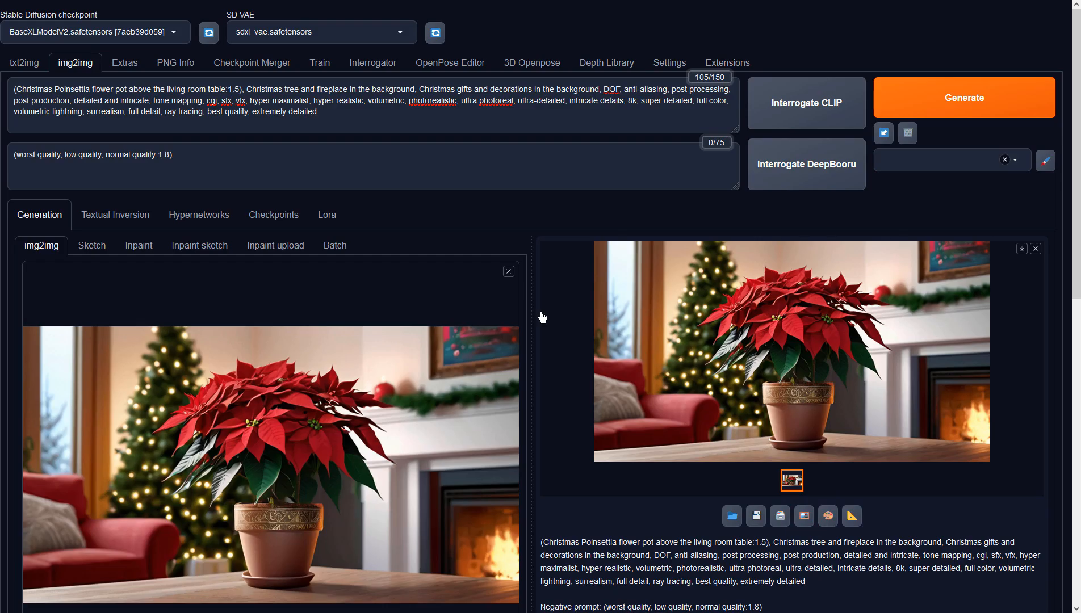
- Change the number of sampling steps, then generate a new image from the updated source and view it at full size
scroll(542, 317, down, 5)
click(497, 368)
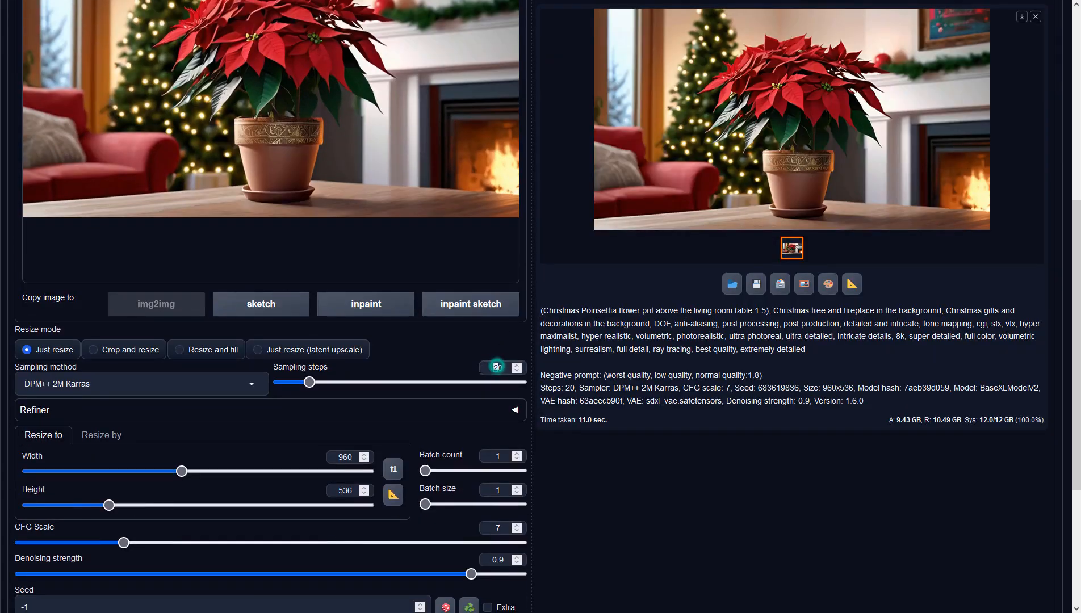
scroll(651, 355, up, 5)
click(939, 102)
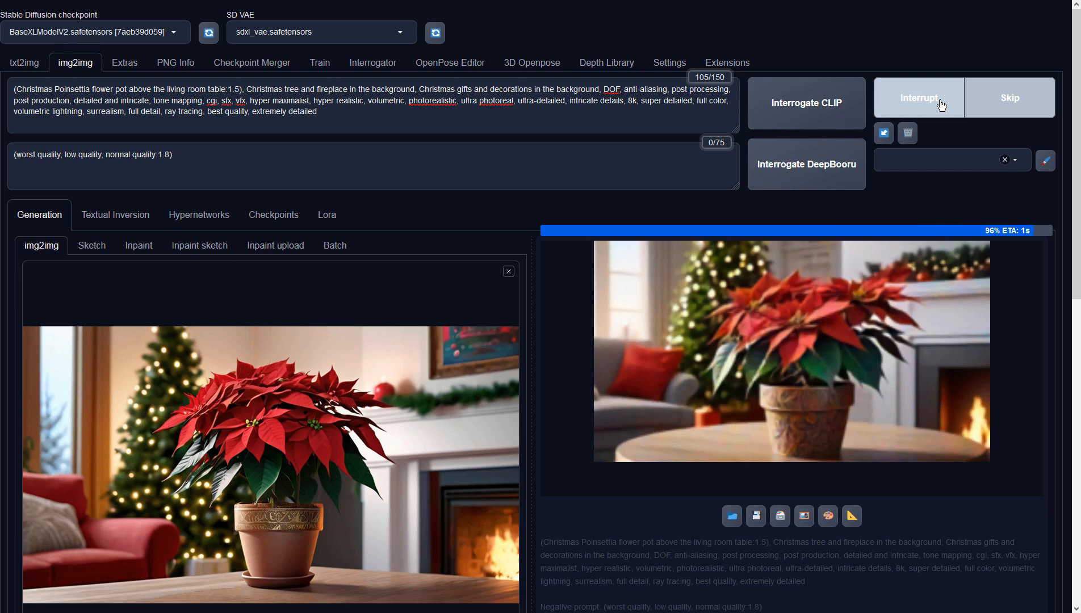
click(820, 276)
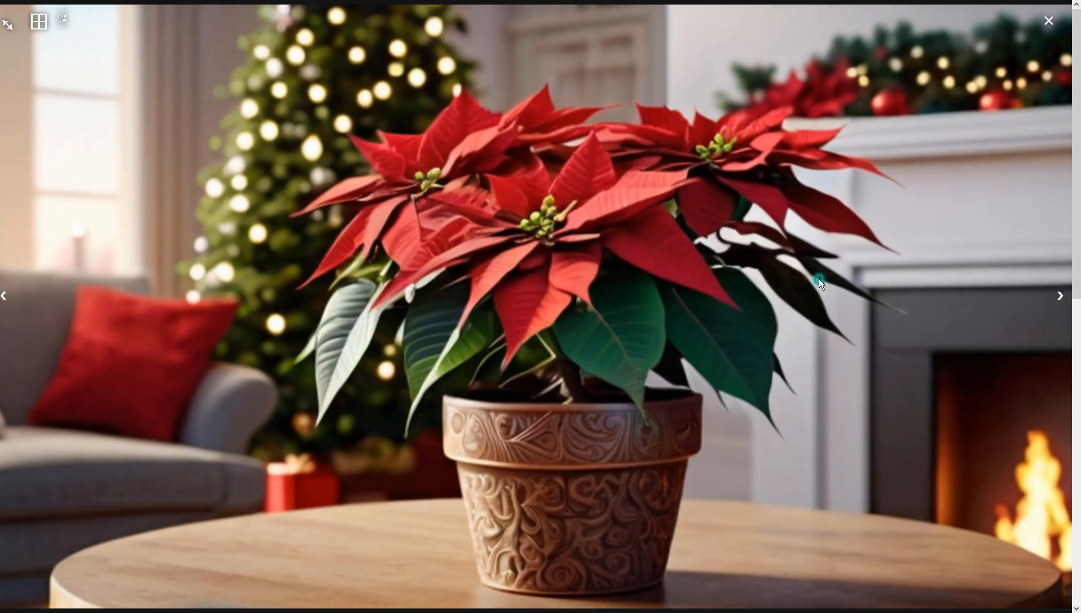